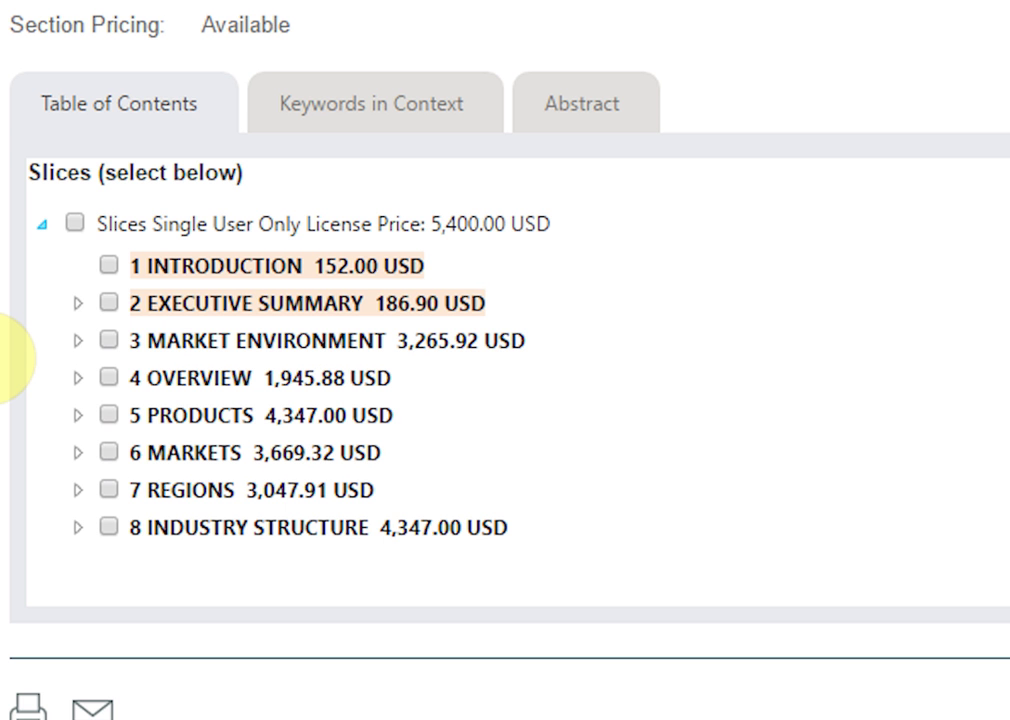
- Expand 2 Executive Summary and 5 Products to reveal Table 1 Insulation Demand and the Products subsections
left_click(77, 302)
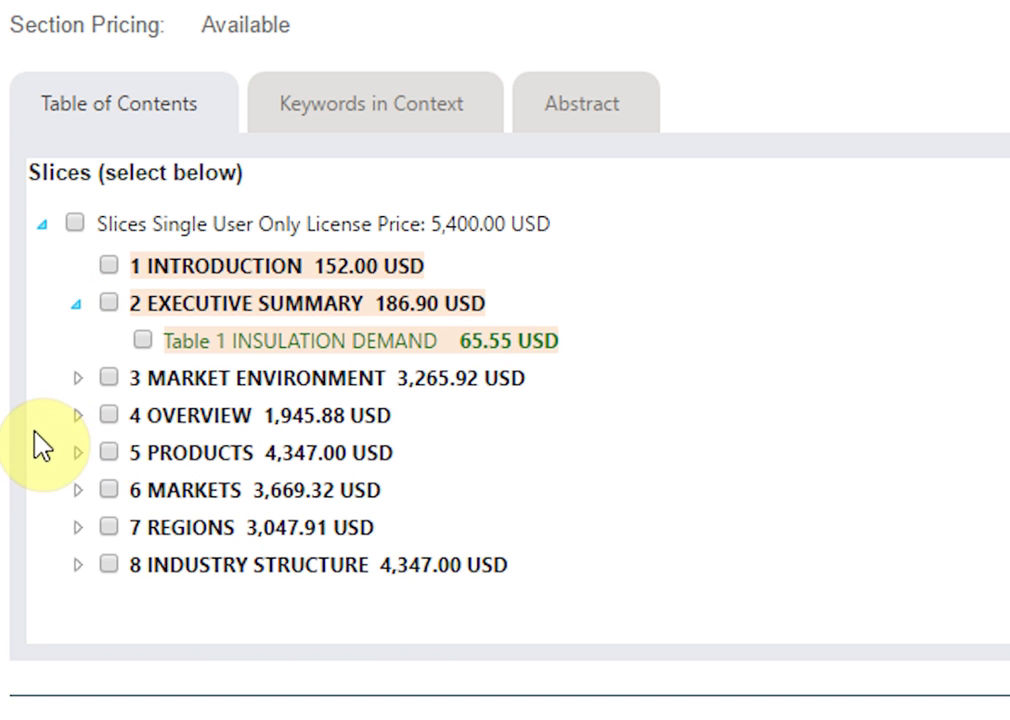
left_click(77, 452)
scroll(60, 452, "down", 1)
scroll(56, 442, "down", 6)
scroll(60, 452, "down", 1)
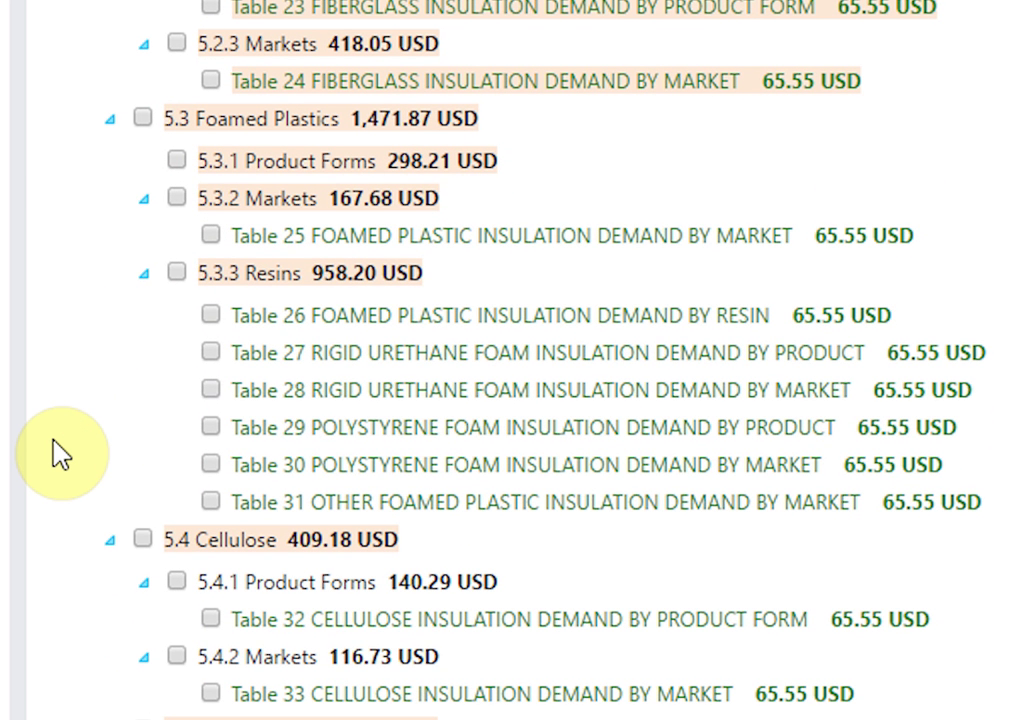
scroll(60, 455, "up", 4)
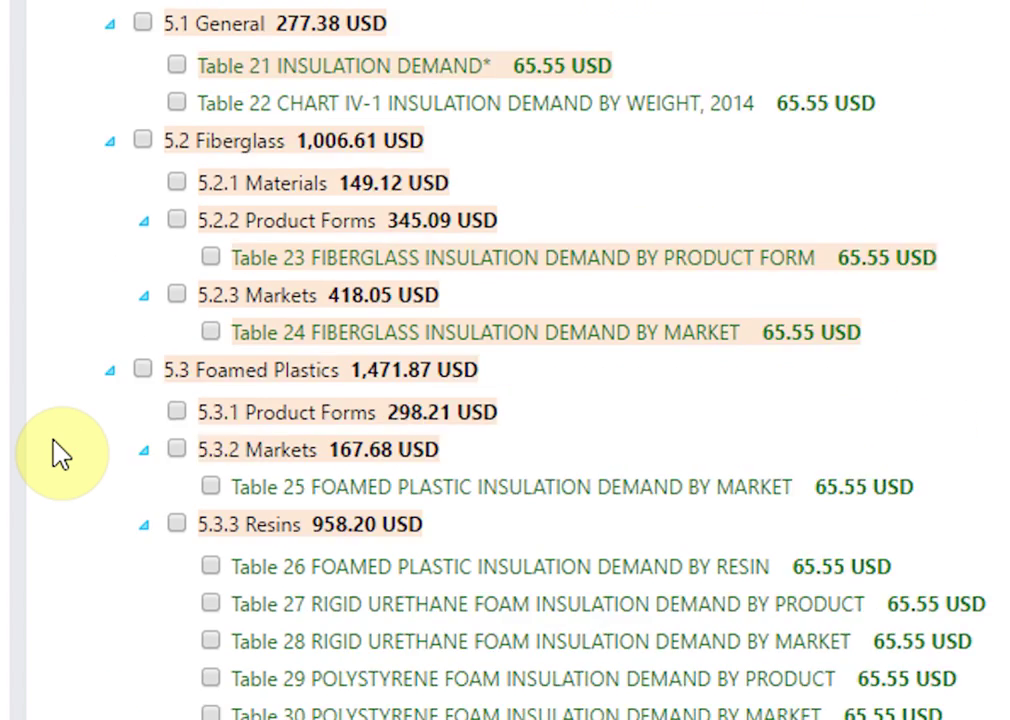
scroll(58, 455, "up", 4)
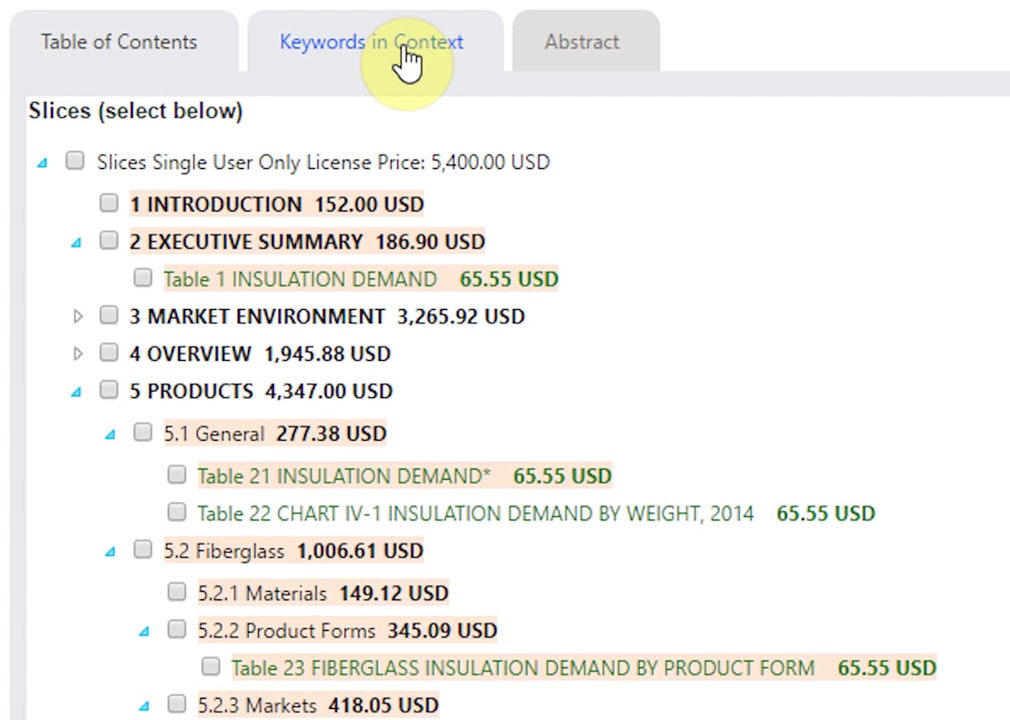
- View the Keywords in Context results listing 512 fiberglass matches by report section
left_click(405, 58)
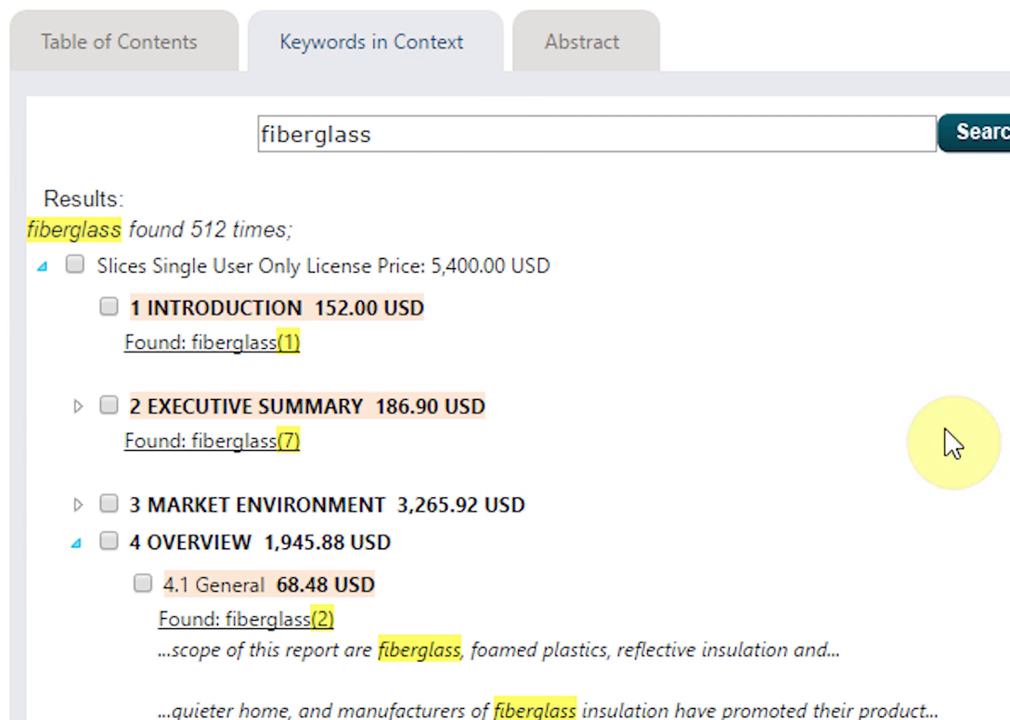
scroll(1005, 452, "down", 2)
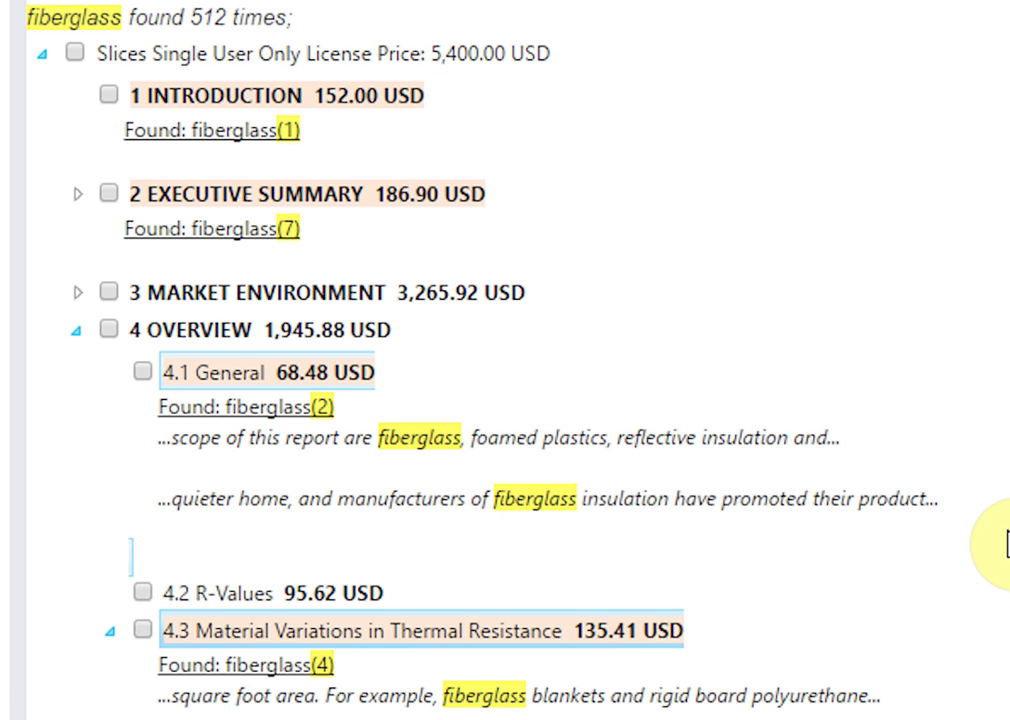
- Expand the fiberglass snippets for Executive Summary, Introduction and Table 19 Insulation R-Values
left_click(265, 230)
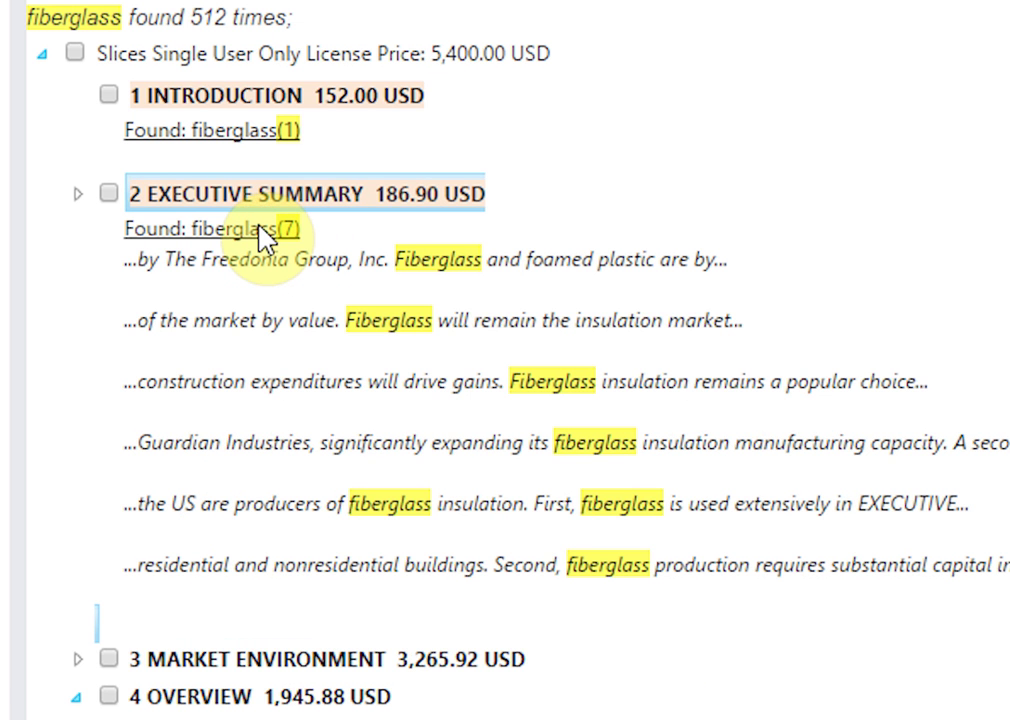
left_click(210, 132)
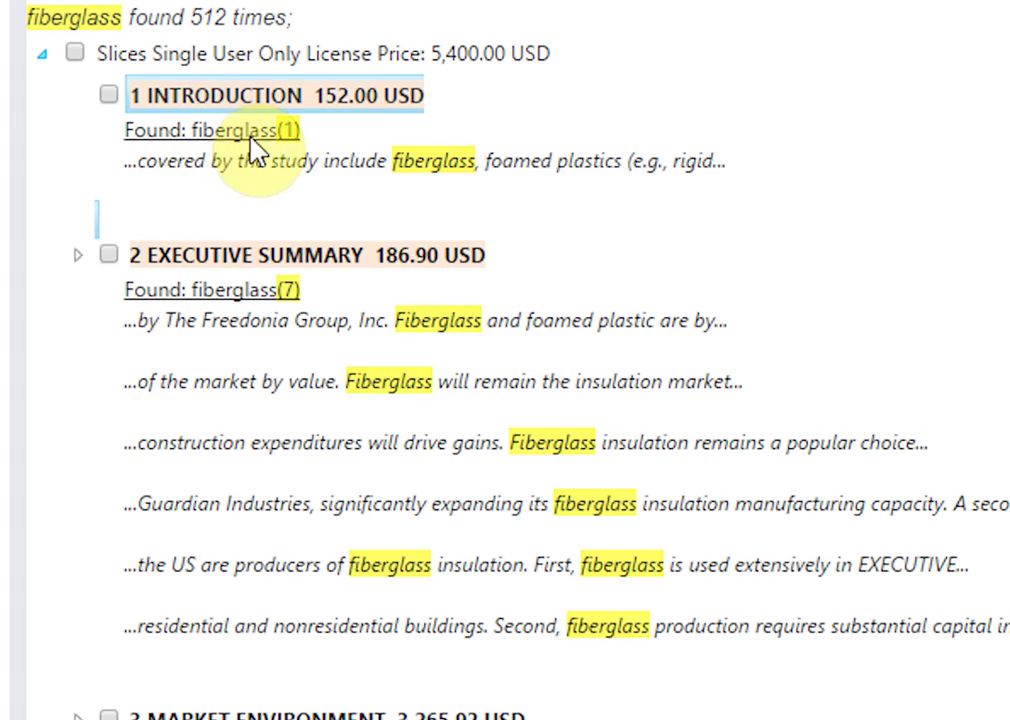
scroll(660, 210, "down", 5)
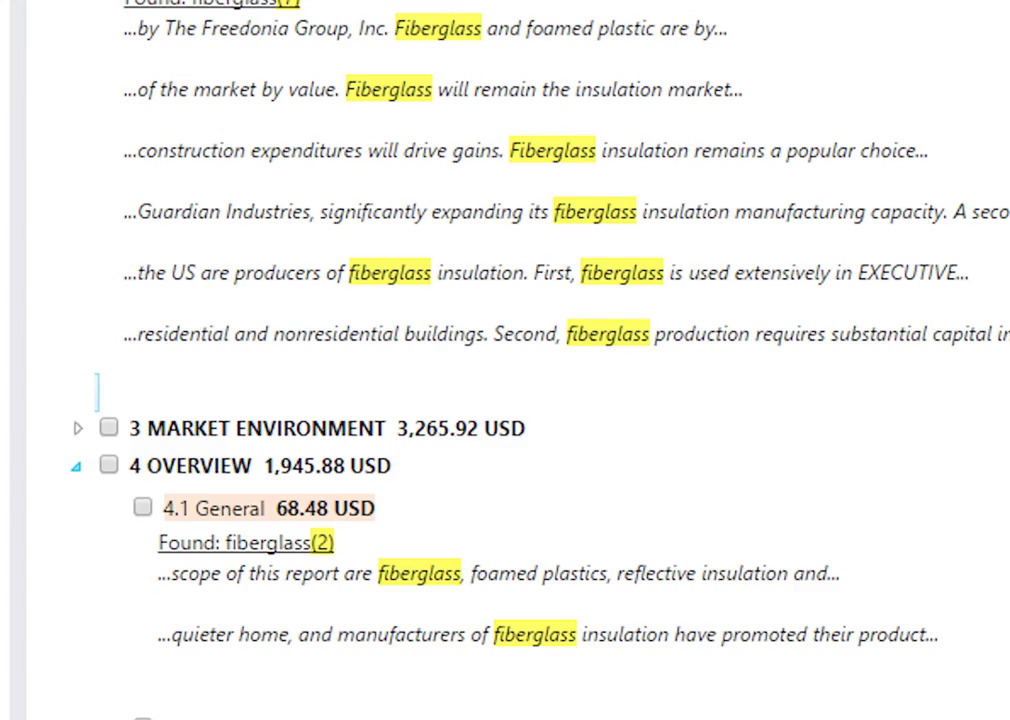
scroll(400, 300, "down", 4)
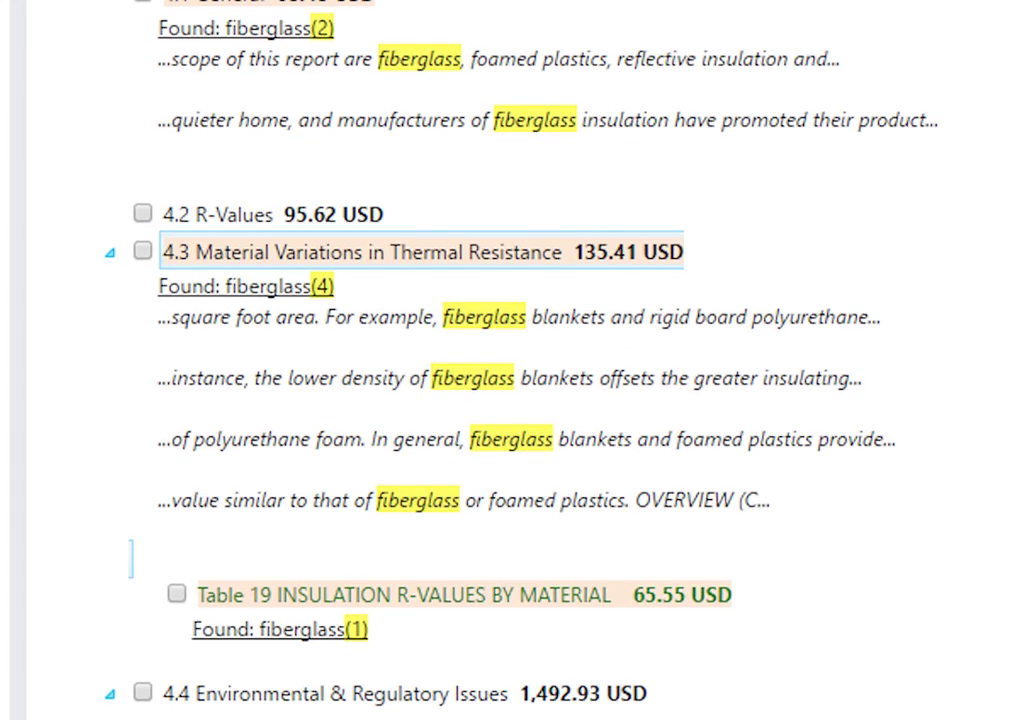
scroll(500, 350, "down", 2)
left_click(258, 462)
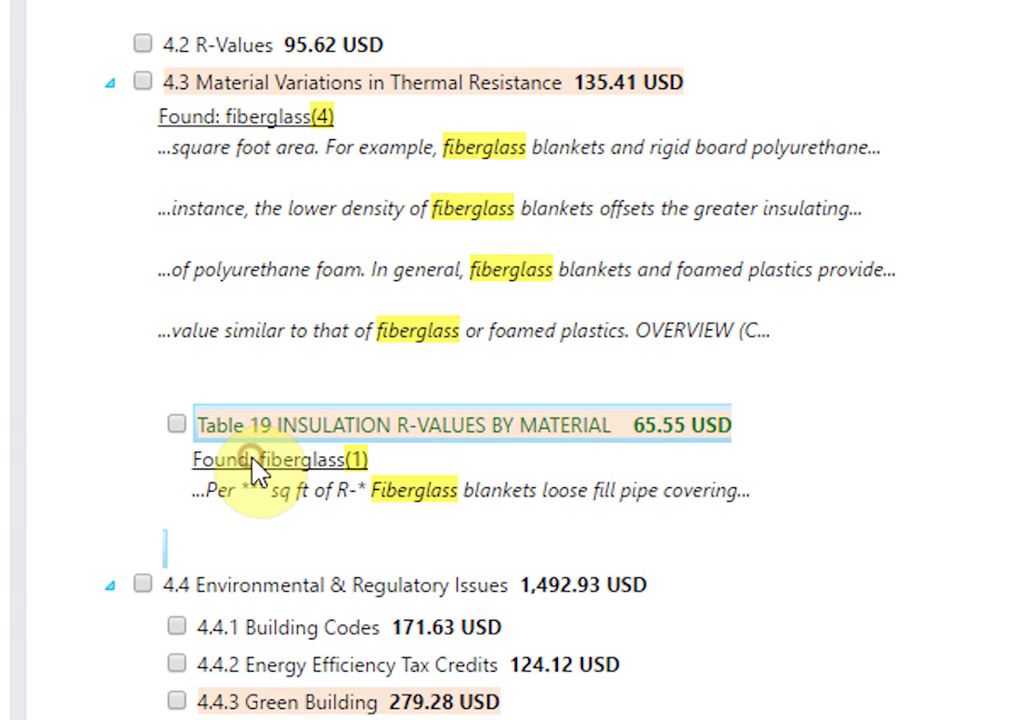
scroll(938, 525, "down", 3)
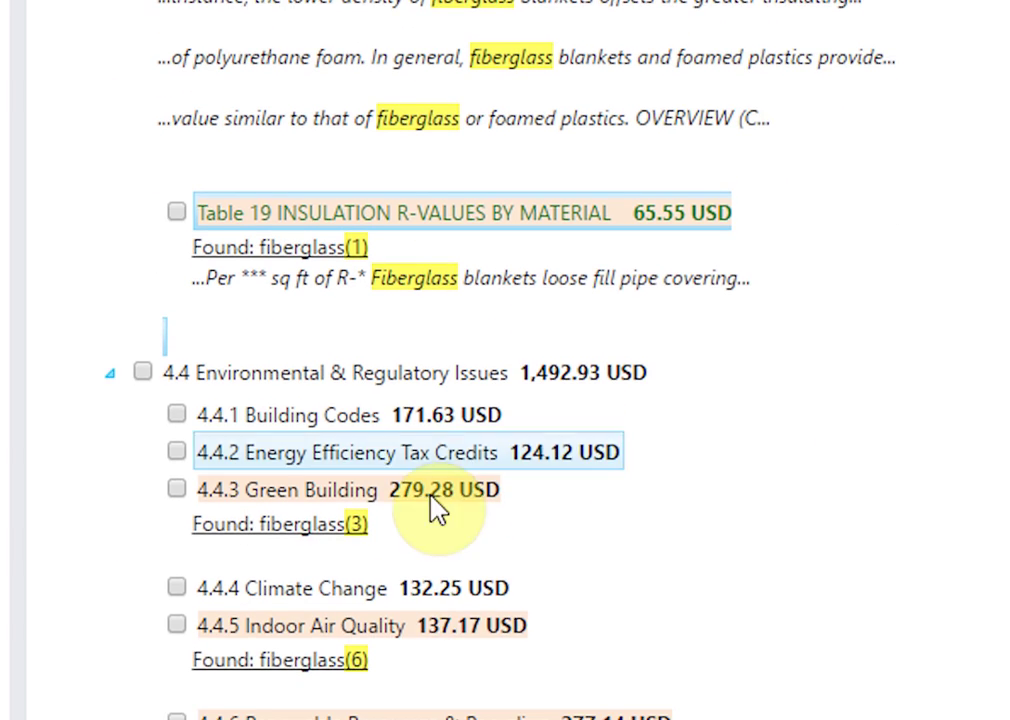
scroll(1003, 525, "up", 15)
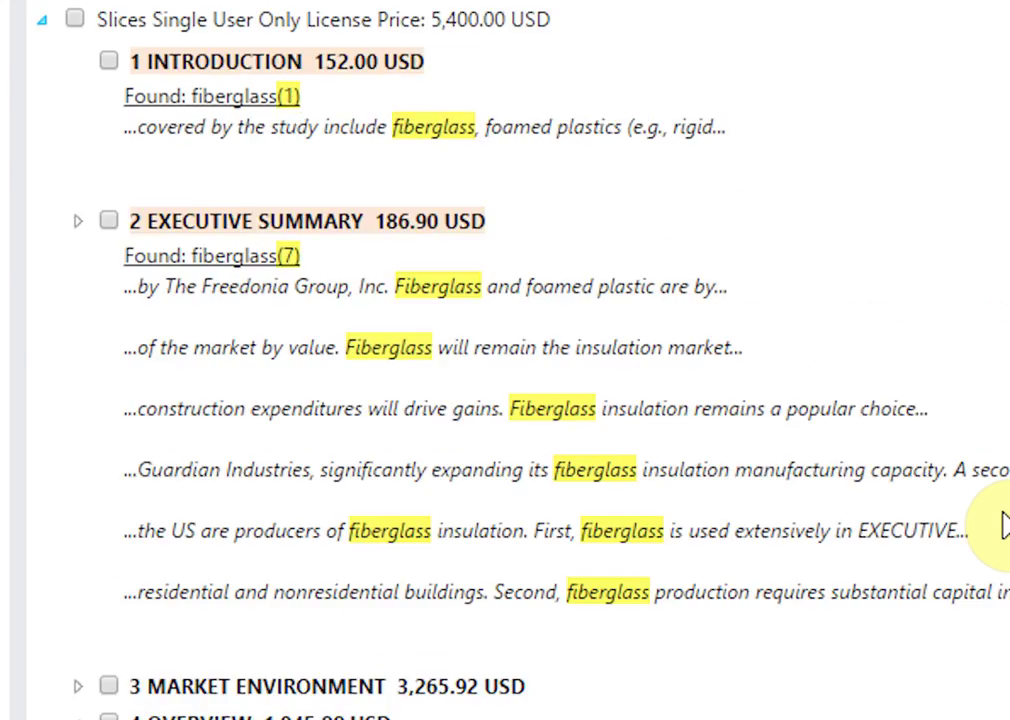
- Read through the Insulation report's abstract
left_click(644, 372)
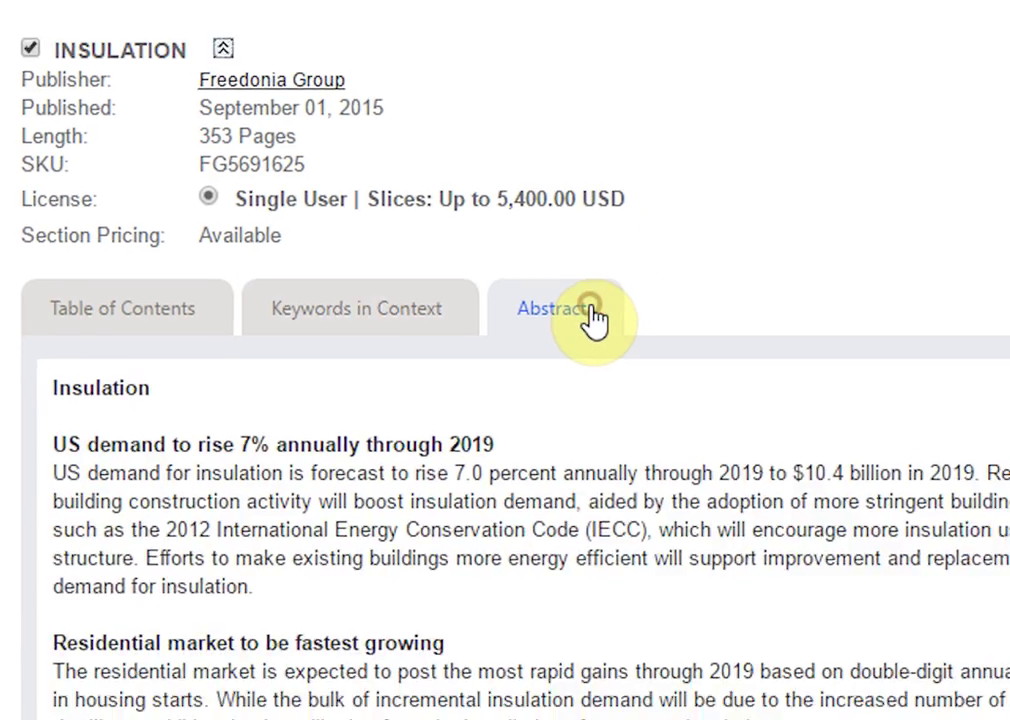
scroll(850, 370, "down", 5)
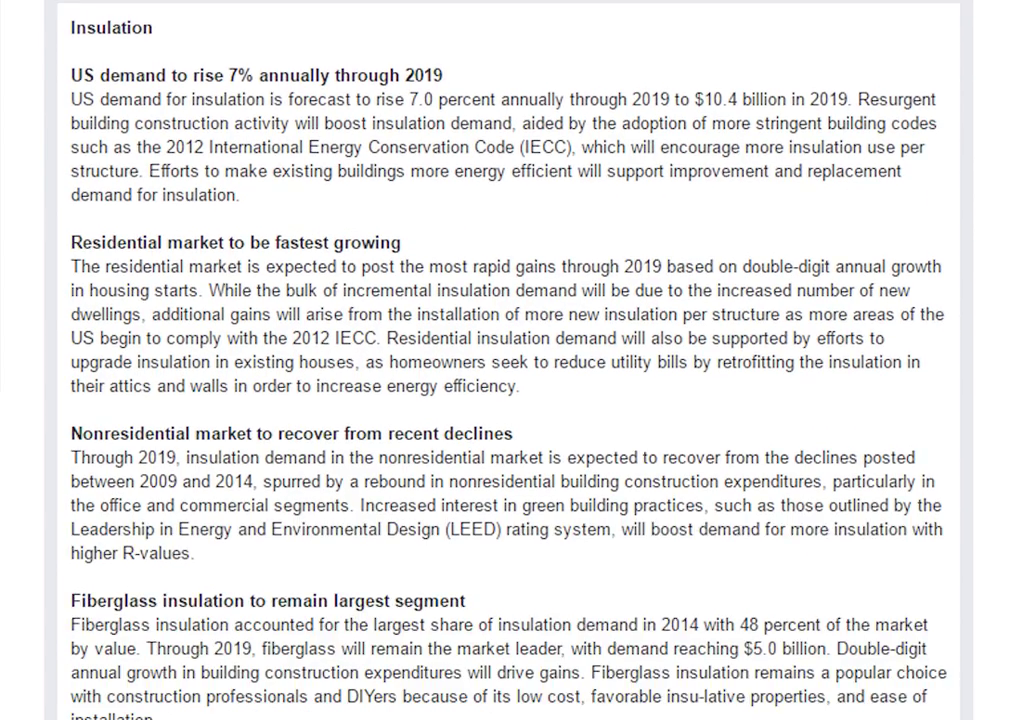
scroll(500, 360, "down", 5)
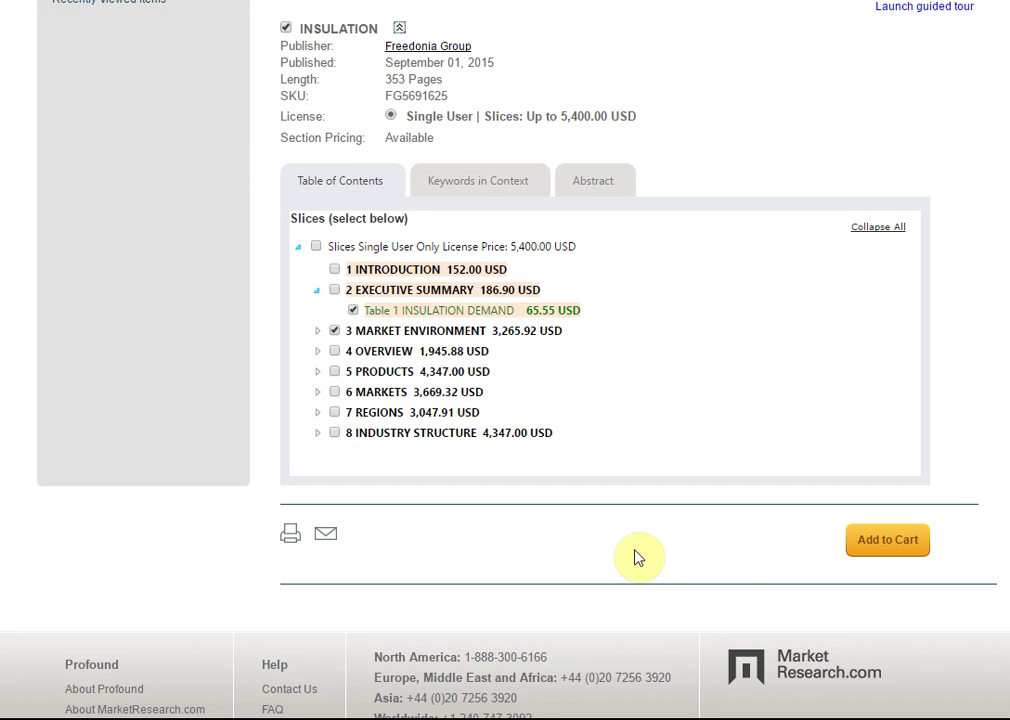
- Add Table 1 Insulation Demand and 3 Market Environment to the cart, totalling 3,331.47 USD
left_click(885, 552)
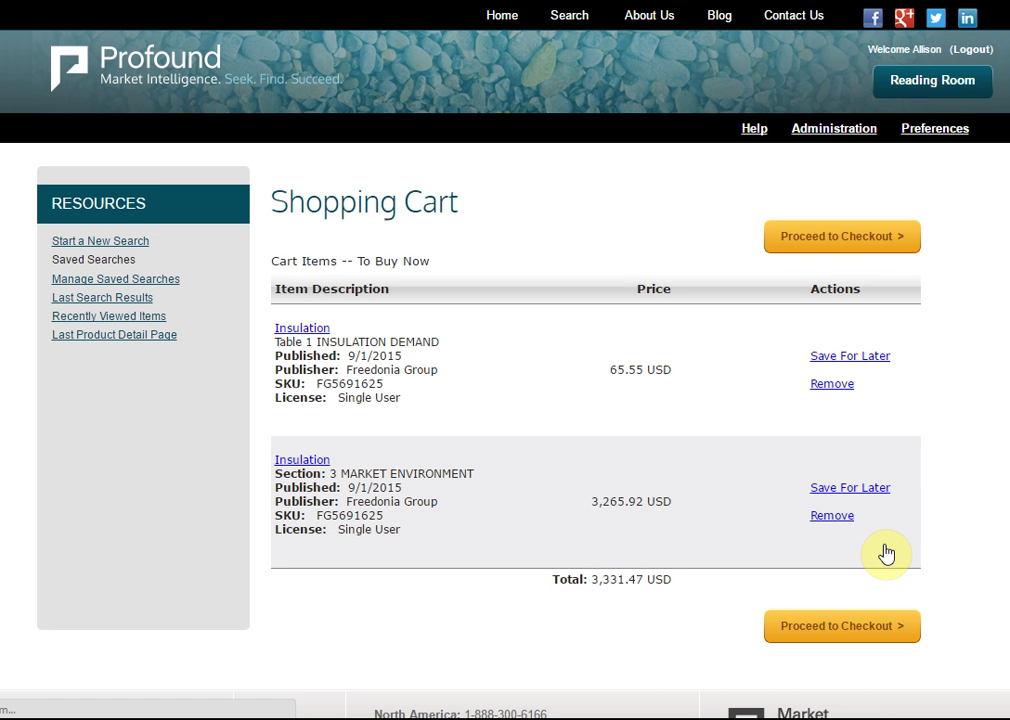
scroll(975, 470, "down", 1)
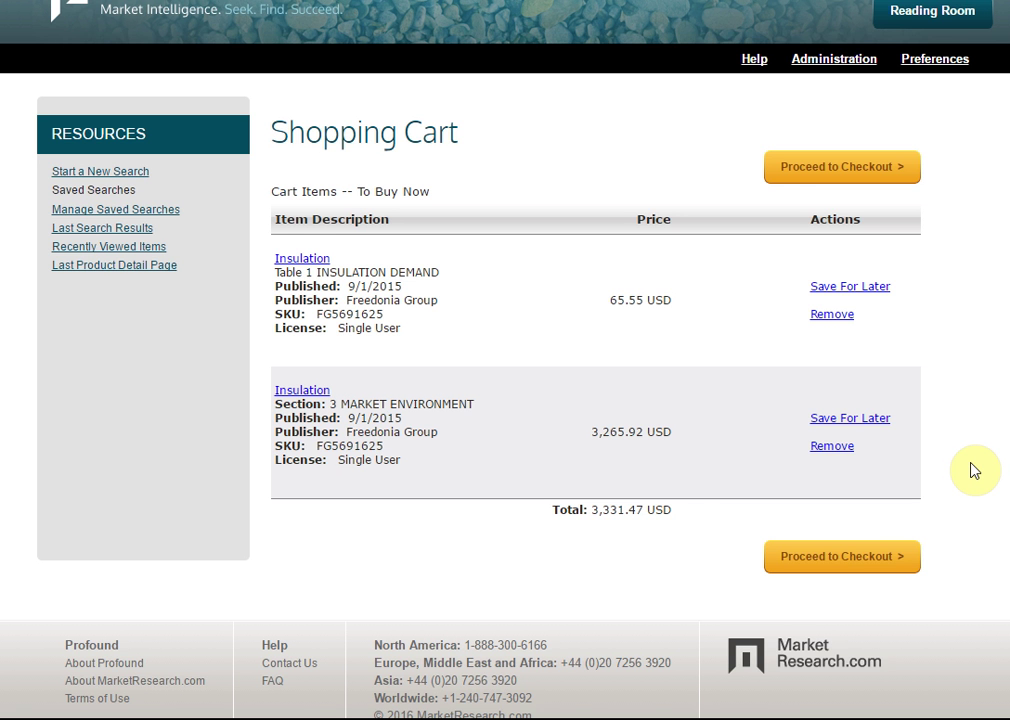
- Check out the two Insulation sections on the corporate account and download the purchase
left_click(875, 562)
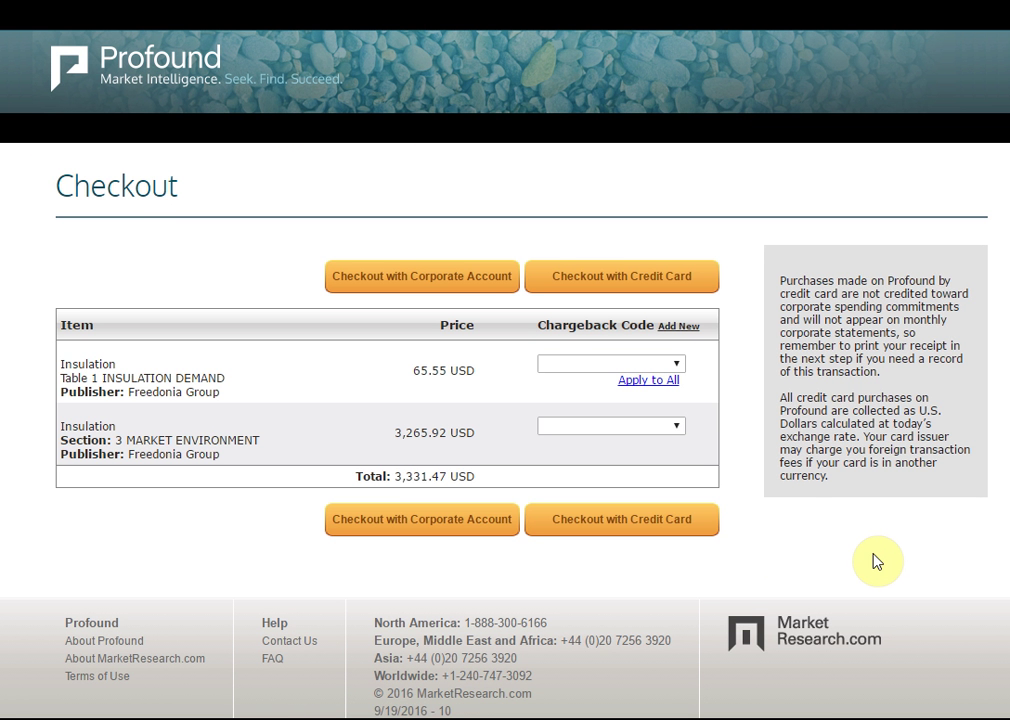
scroll(875, 562, "down", 1)
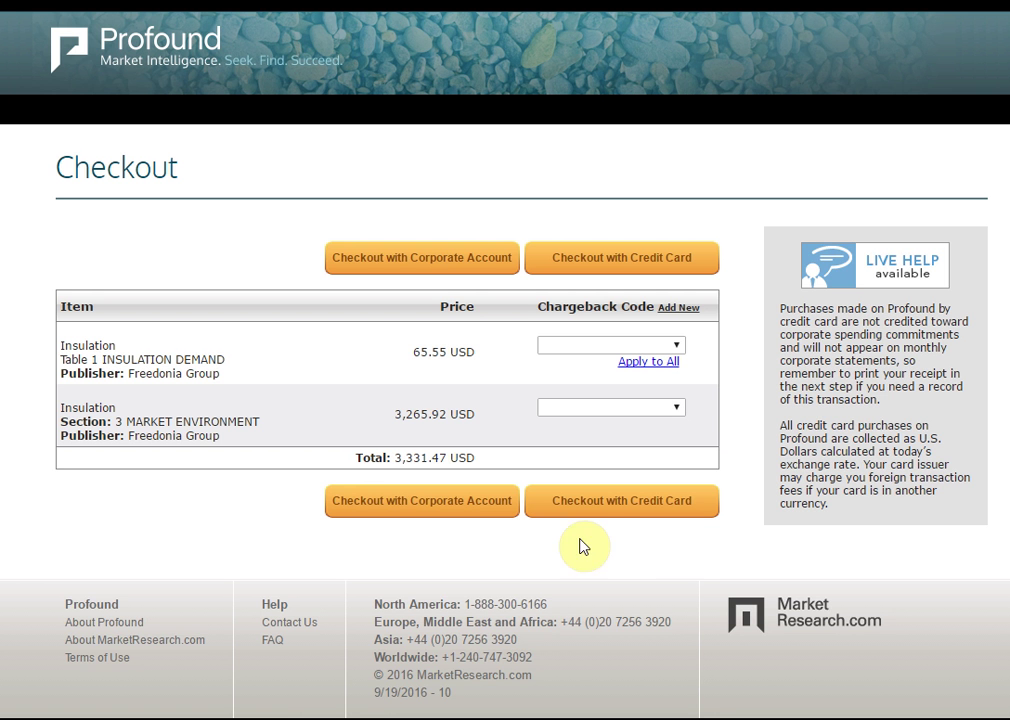
left_click(456, 518)
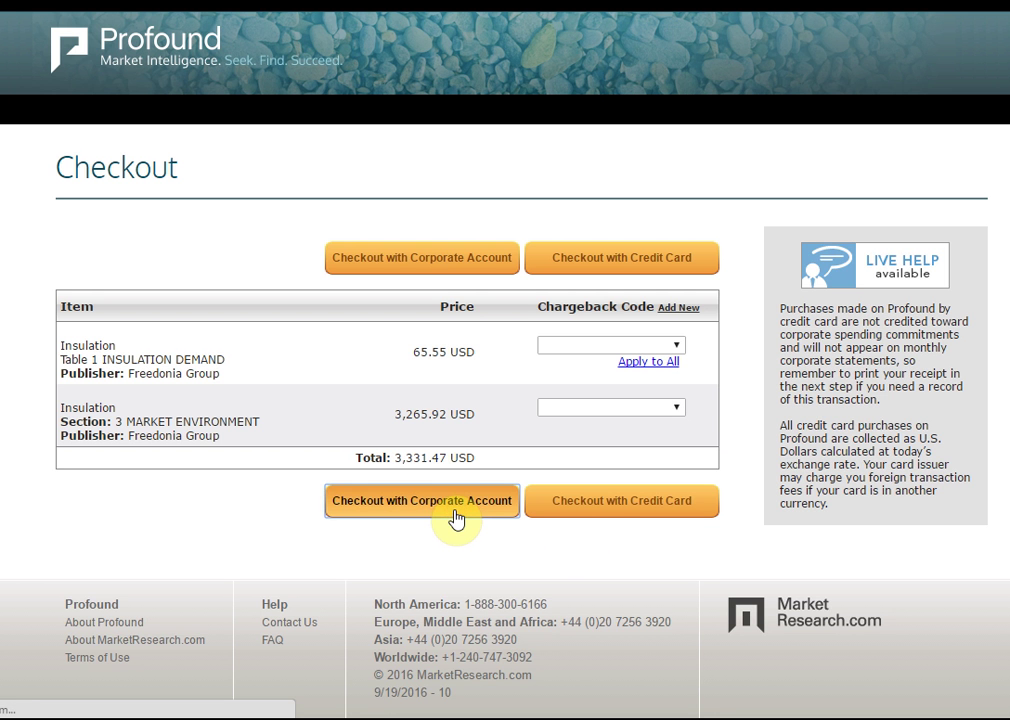
scroll(948, 458, "down", 1)
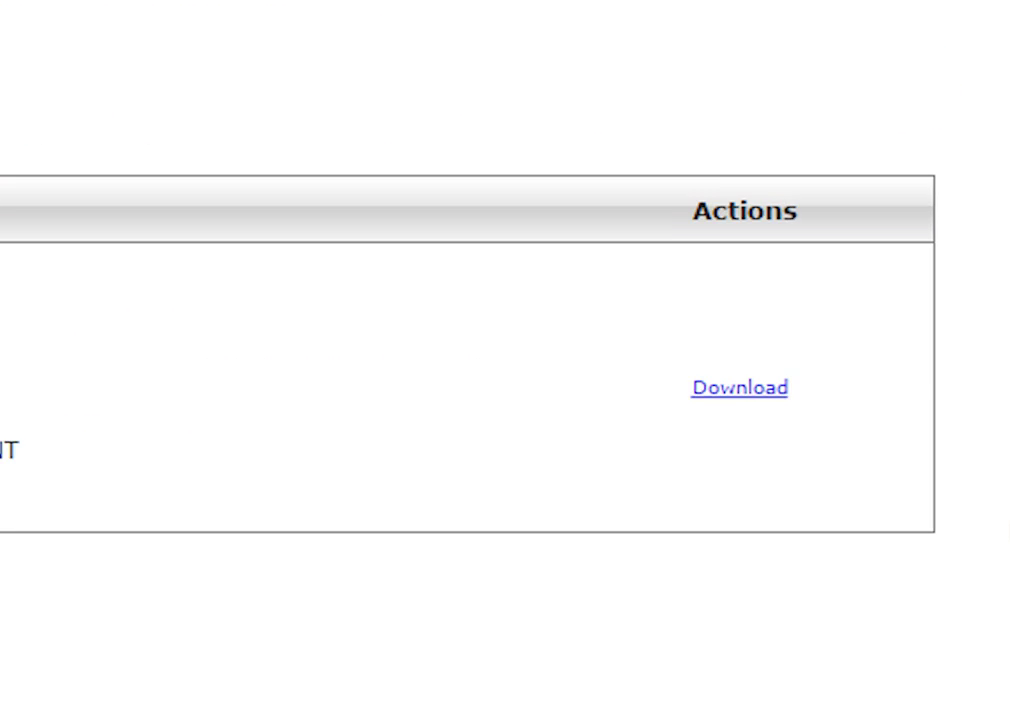
left_click(756, 390)
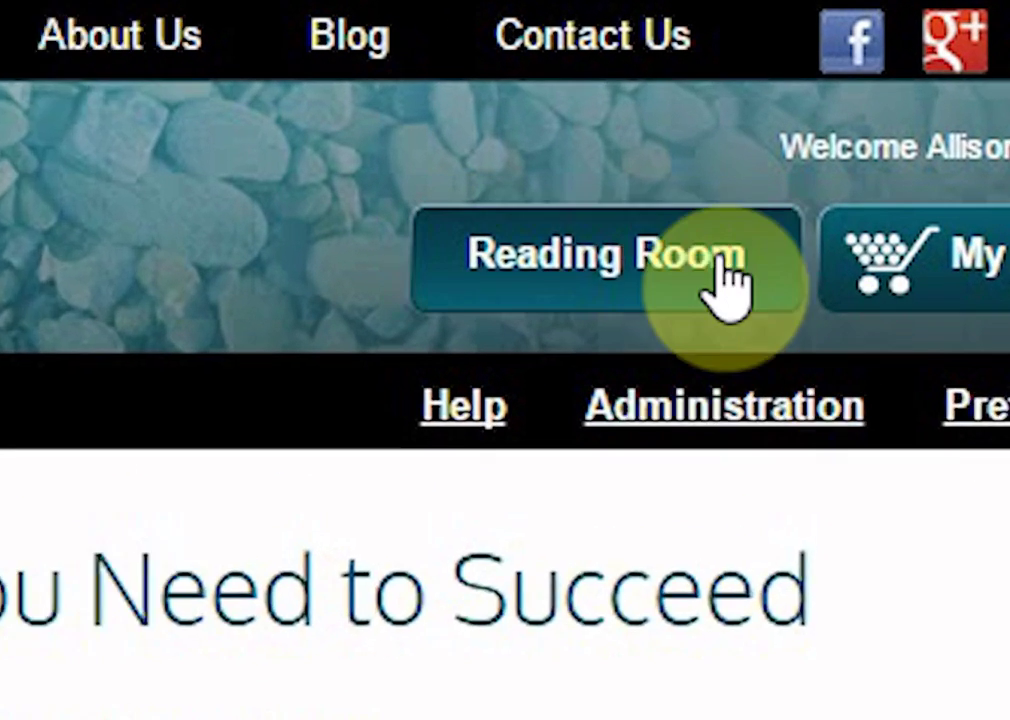
- Review the Reading Room's 19 purchases and download the In Vitro Diagnostic Tests report PDF
left_click(804, 77)
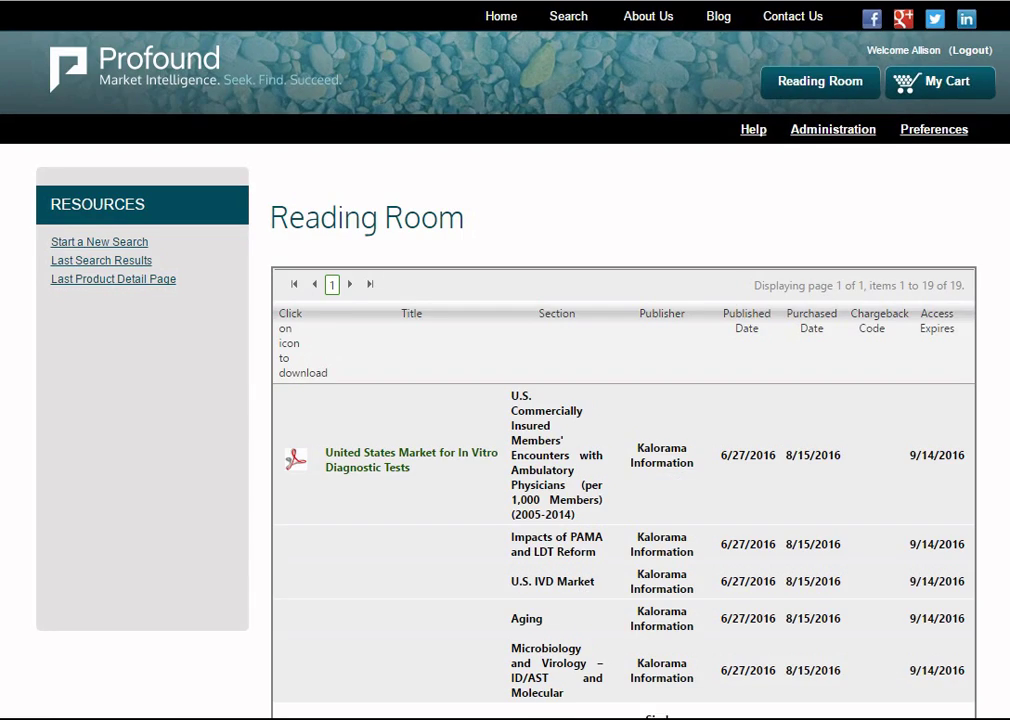
scroll(505, 400, "down", 3)
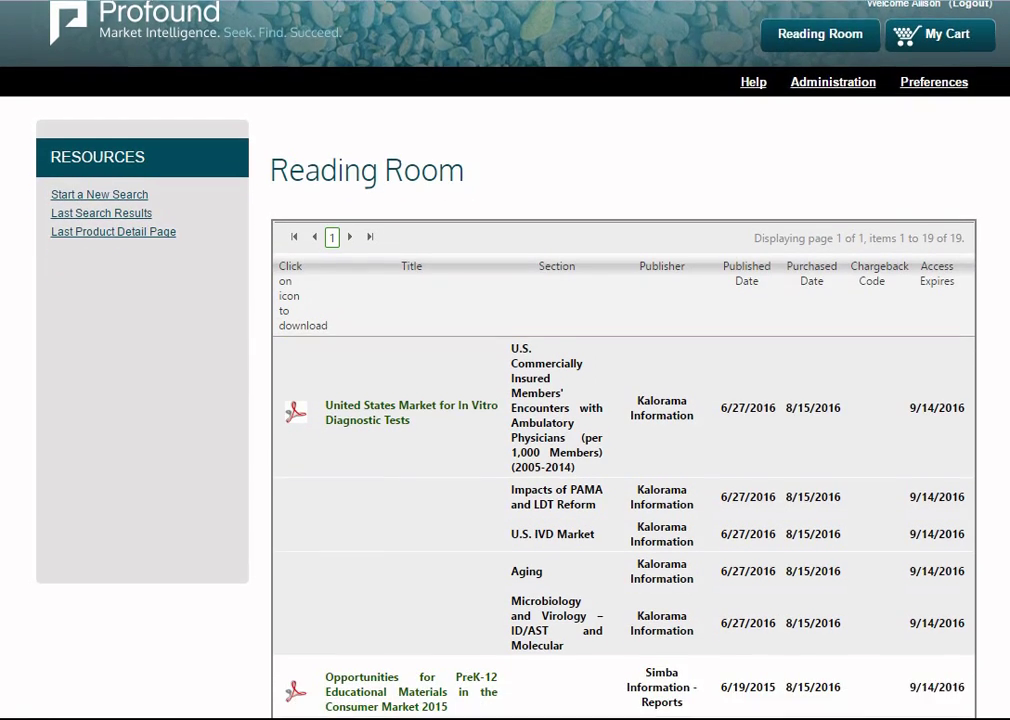
scroll(505, 400, "down", 3)
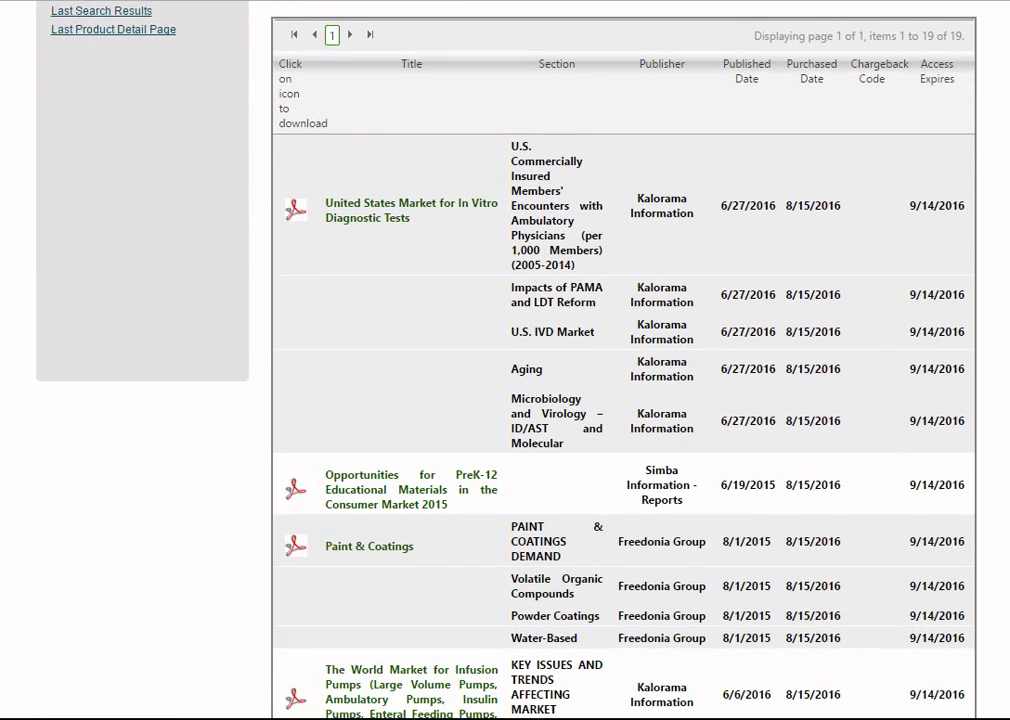
scroll(884, 252, "down", 1)
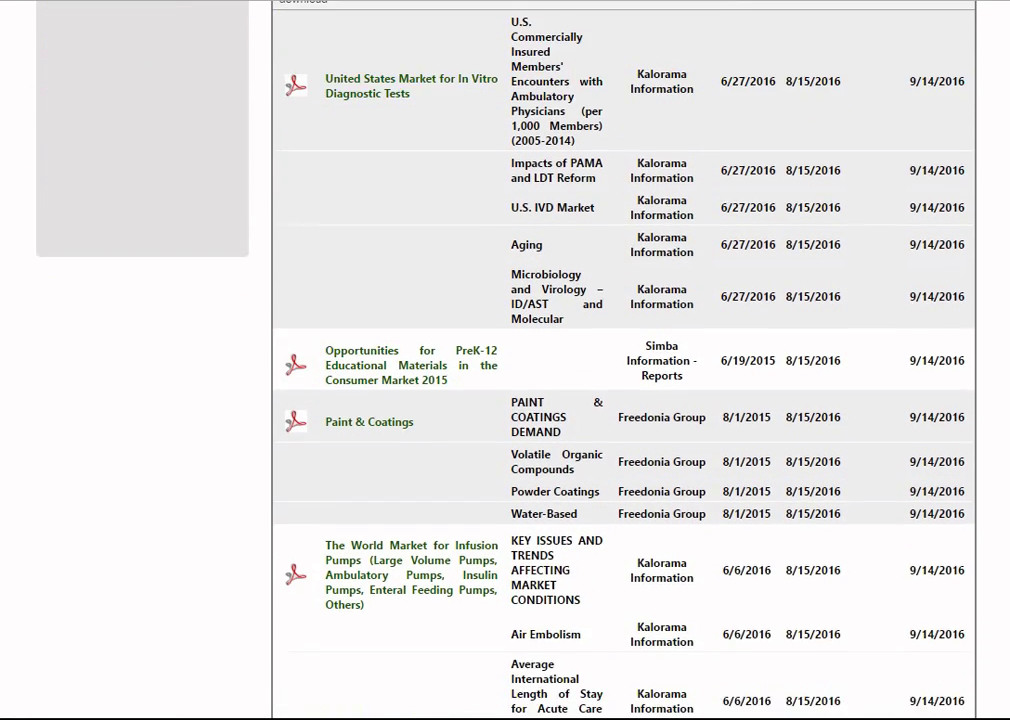
left_click(291, 92)
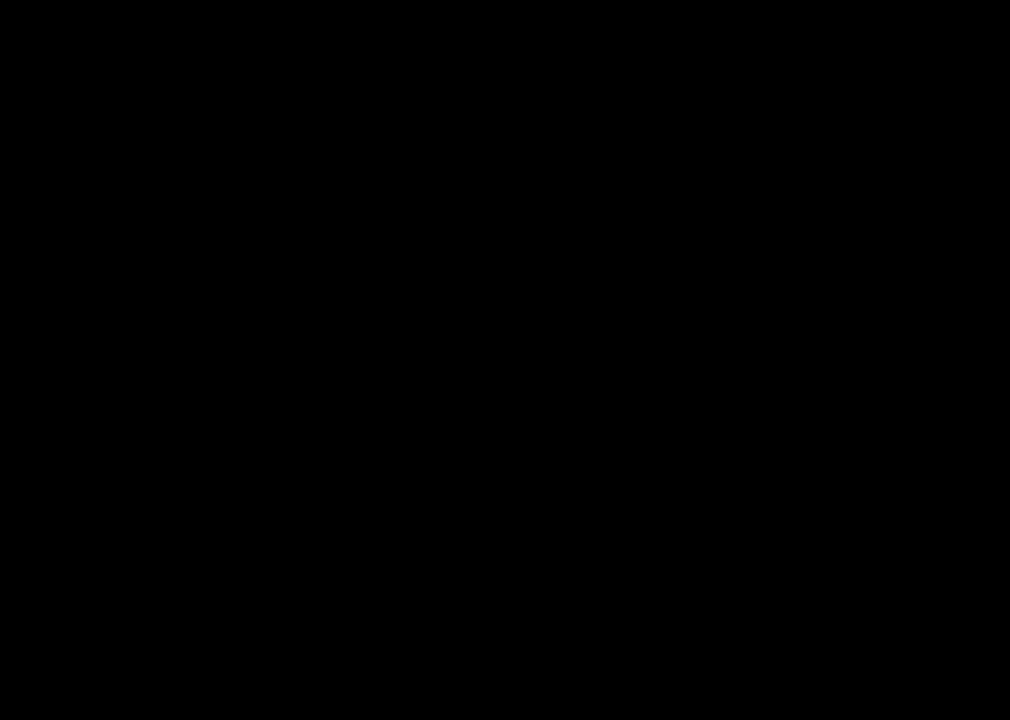